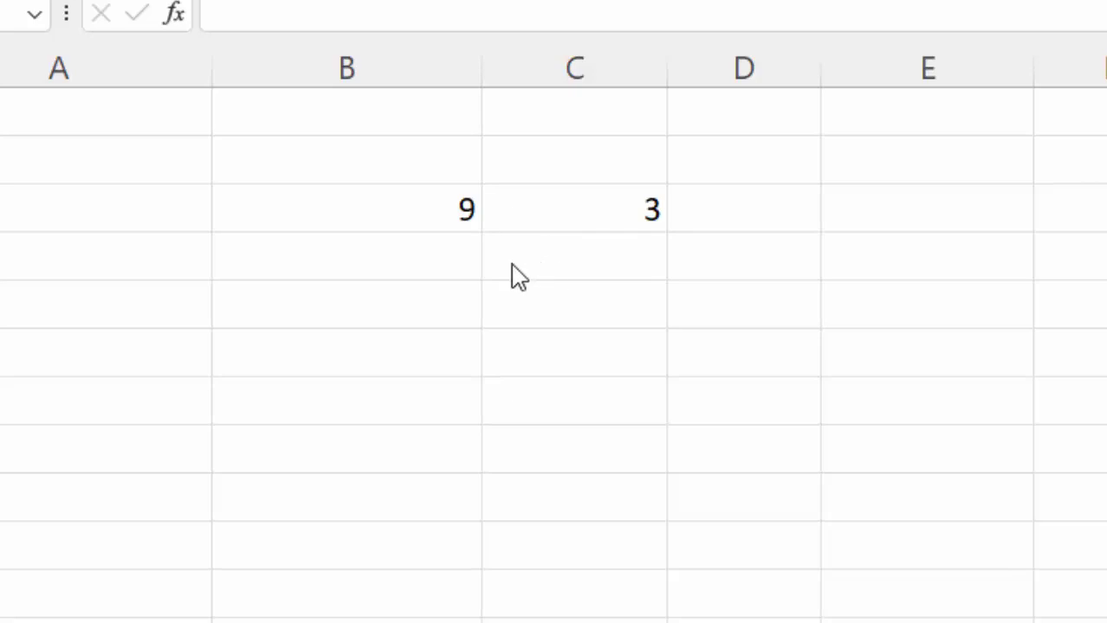
Give the dividend 9 cell a light gold fill, next to the orange divisor 3 cell
{"action": "left_click", "coordinate": [495, 272]}
{"action": "left_click", "coordinate": [448, 208]}
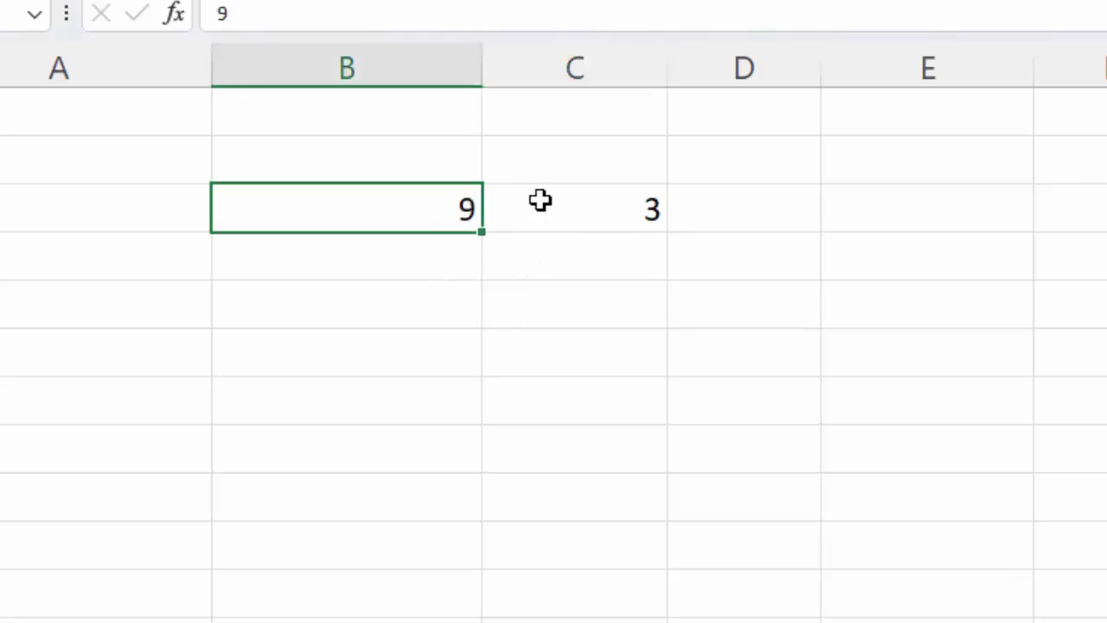
{"action": "left_click", "coordinate": [548, 202]}
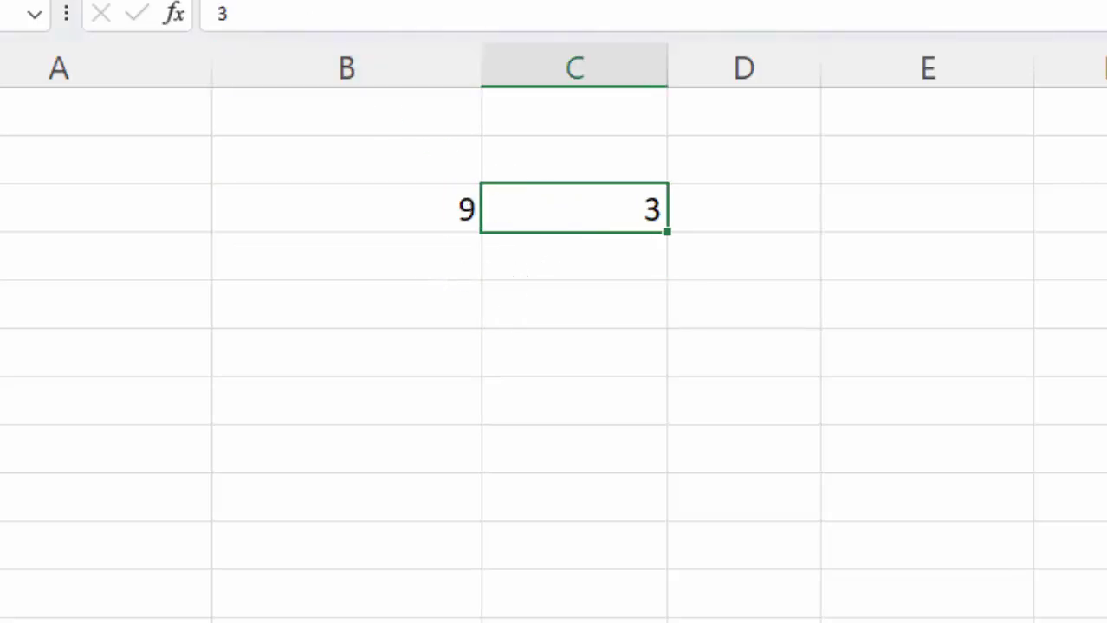
{"action": "left_click", "coordinate": [423, 218]}
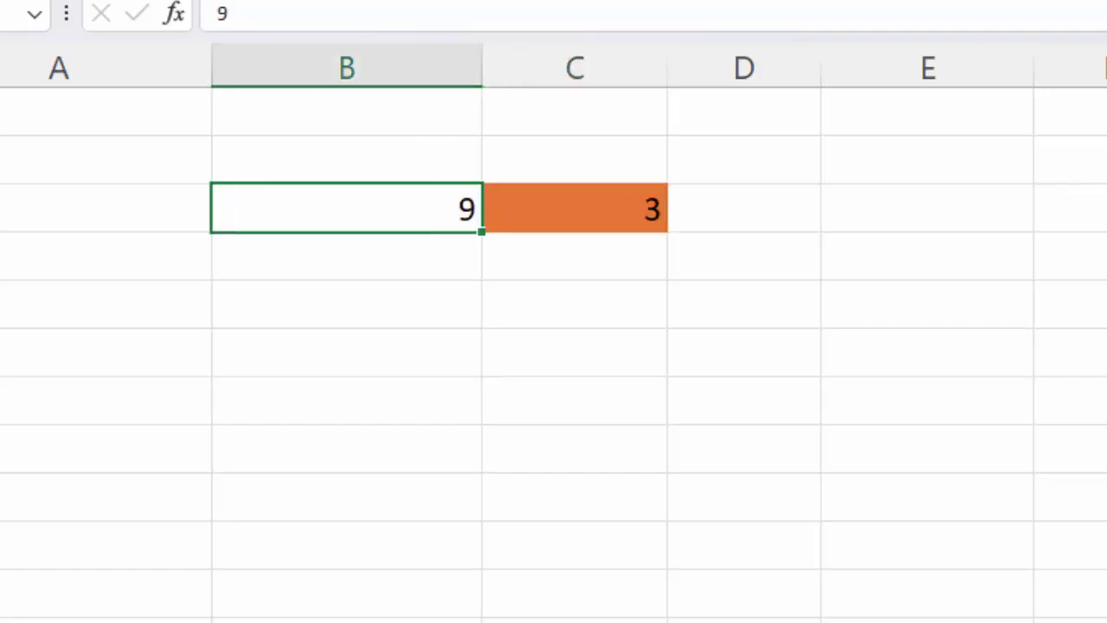
{"action": "key", "text": "alt+h"}
{"action": "key", "text": "h"}
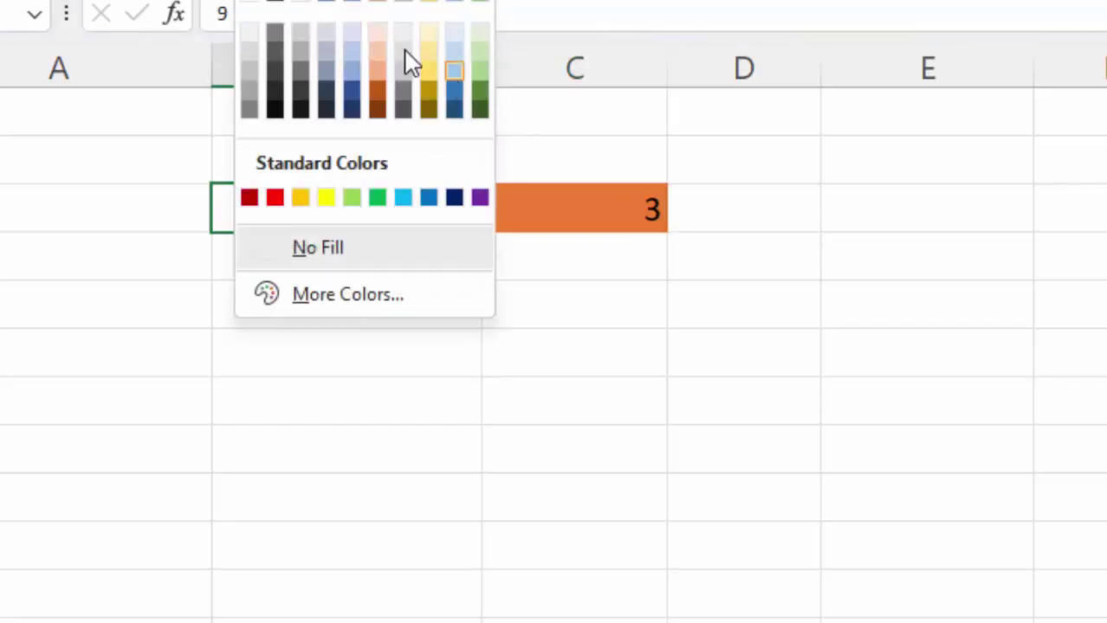
{"action": "left_click", "coordinate": [426, 51]}
{"action": "left_click", "coordinate": [524, 263]}
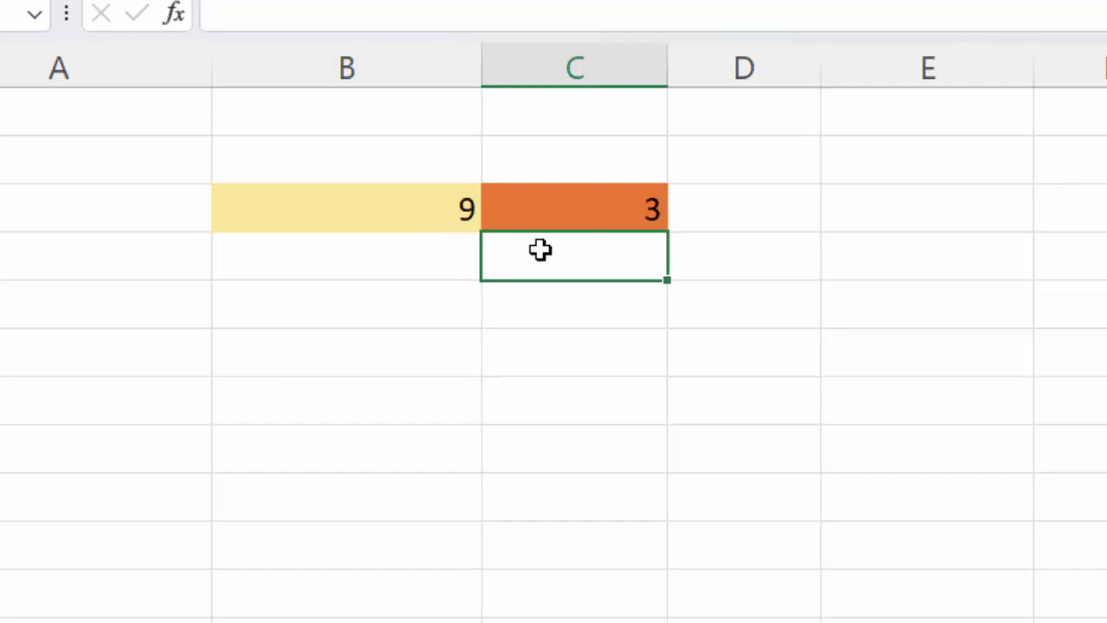
Enter =MOD(B18,C18) below the divisor, giving 1 for dividend -9 and divisor 2
{"action": "type", "text": "="}
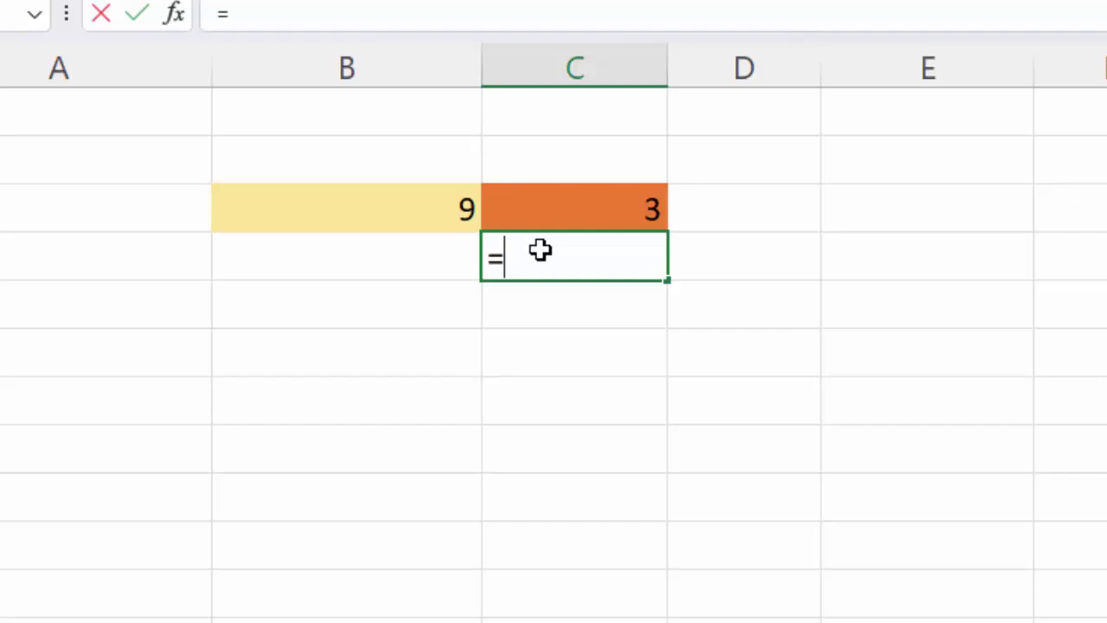
{"action": "type", "text": "mod"}
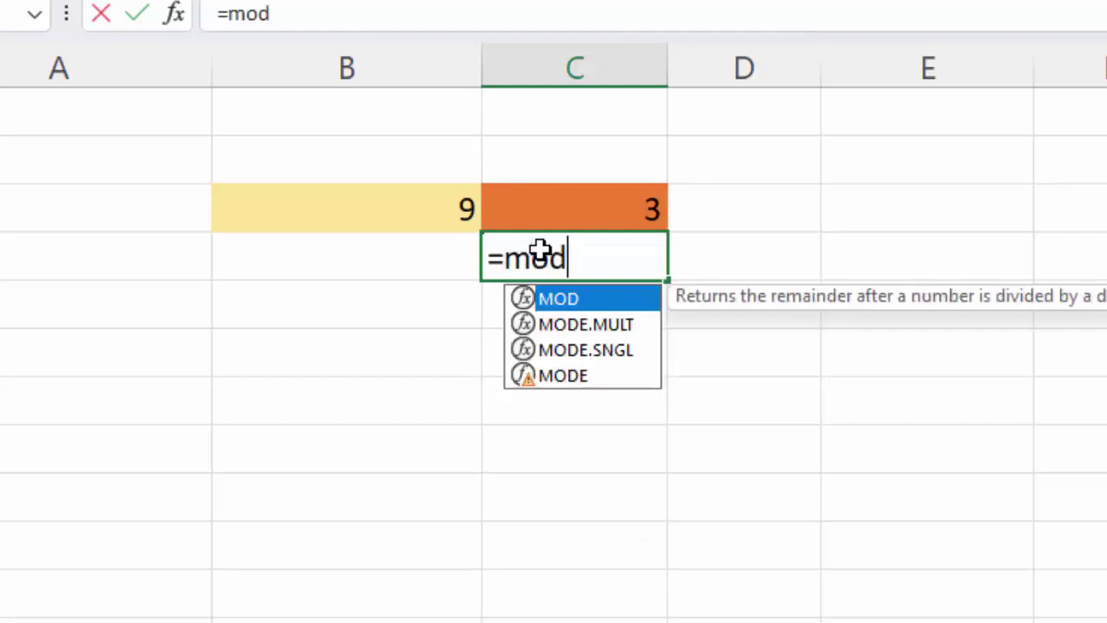
{"action": "key", "text": "Tab"}
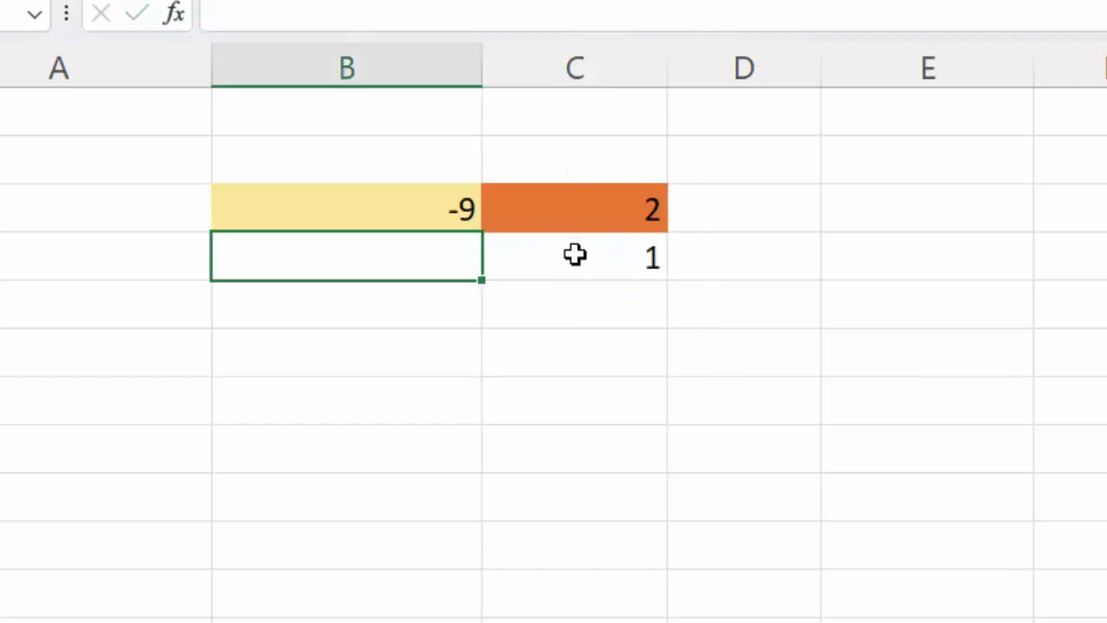
{"action": "left_click", "coordinate": [632, 262]}
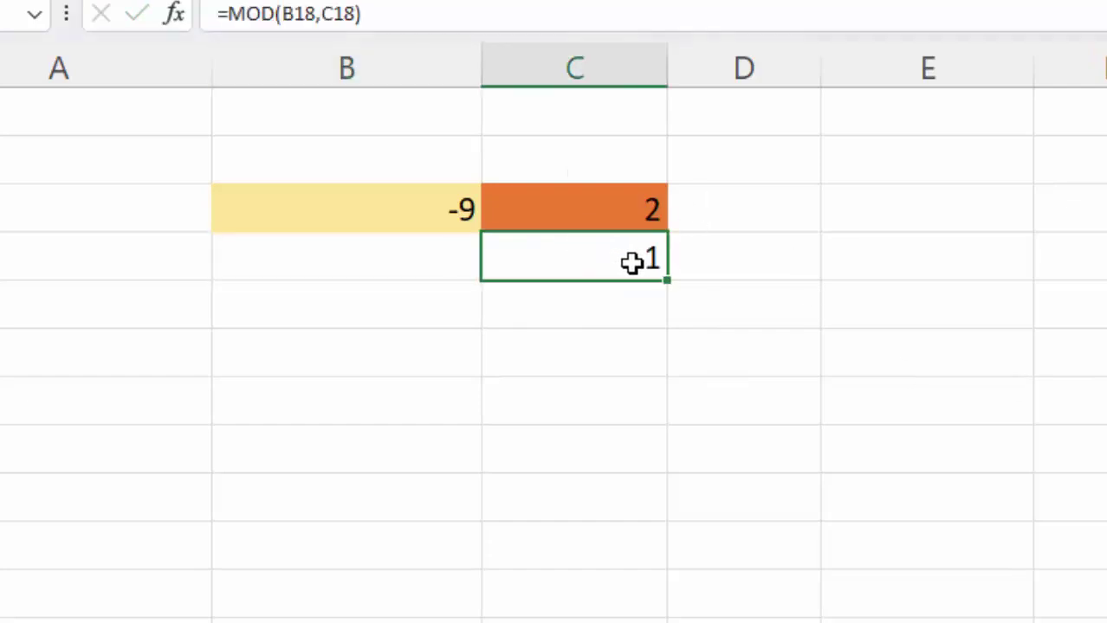
Replace the divisor 2 with 4, so the MOD result becomes 3
{"action": "left_click", "coordinate": [610, 217]}
{"action": "double_click", "coordinate": [649, 208]}
{"action": "key", "text": "BackSpace"}
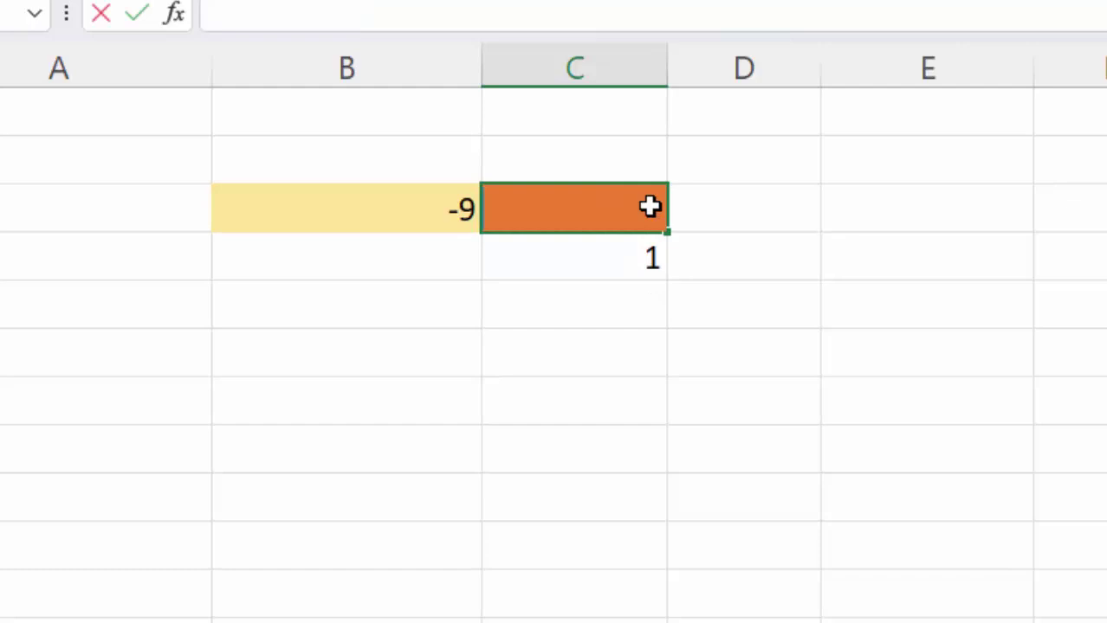
{"action": "type", "text": "4"}
{"action": "key", "text": "Return"}
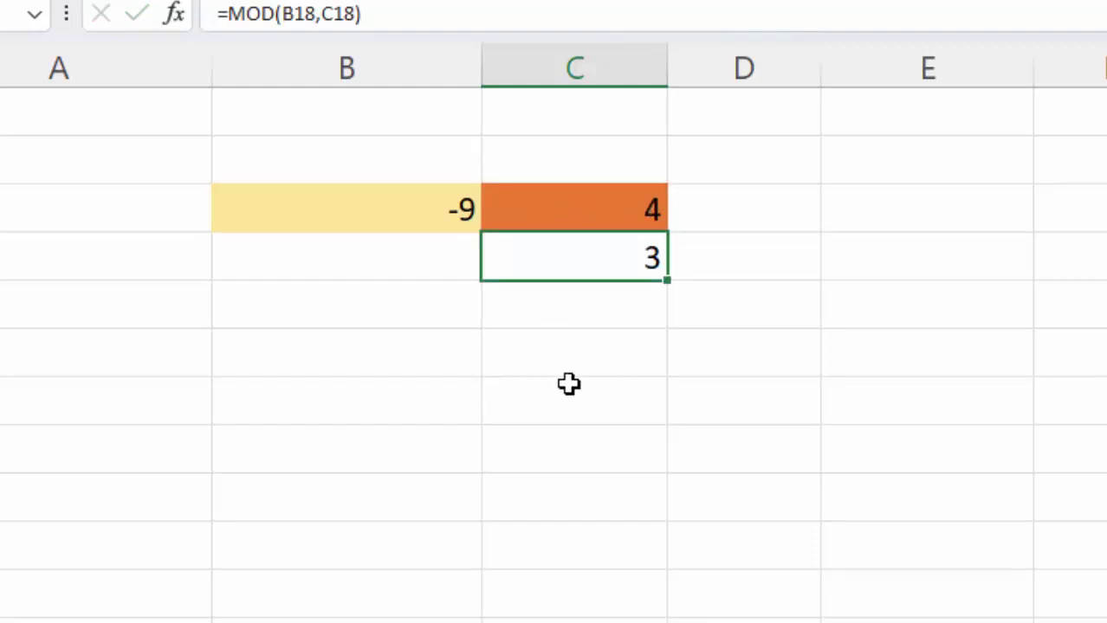
{"action": "double_click", "coordinate": [461, 210]}
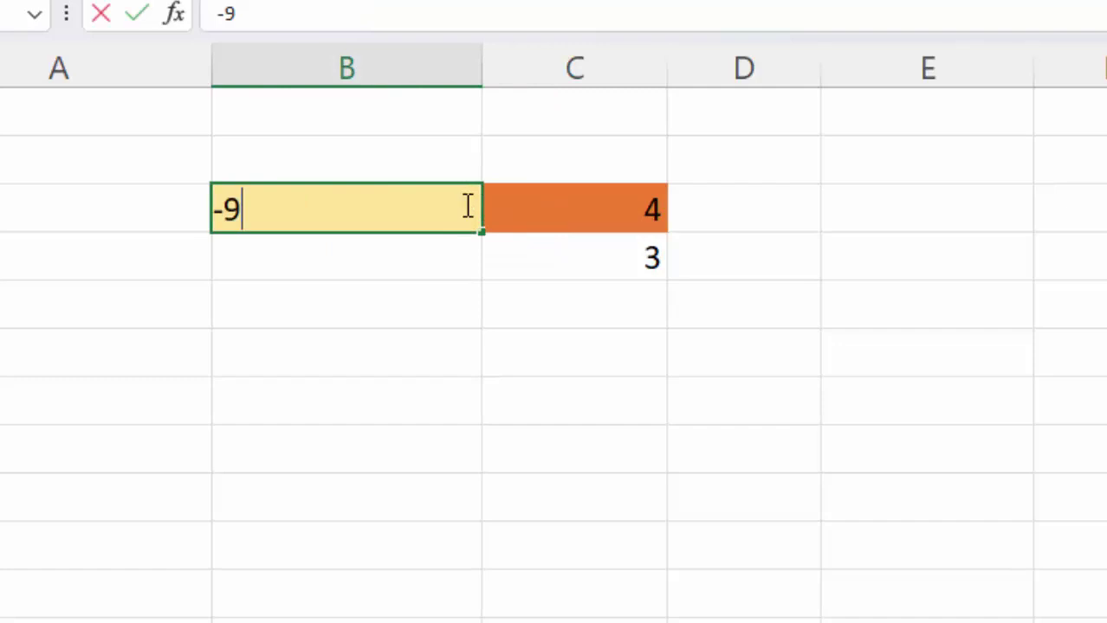
{"action": "left_click", "coordinate": [223, 209]}
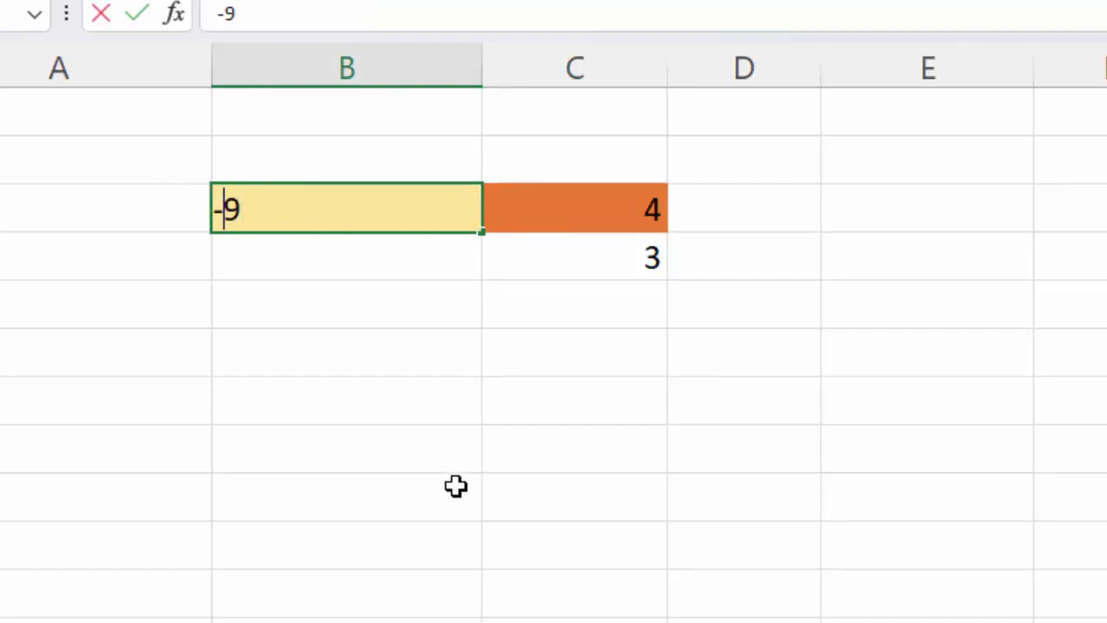
{"action": "key", "text": "Return"}
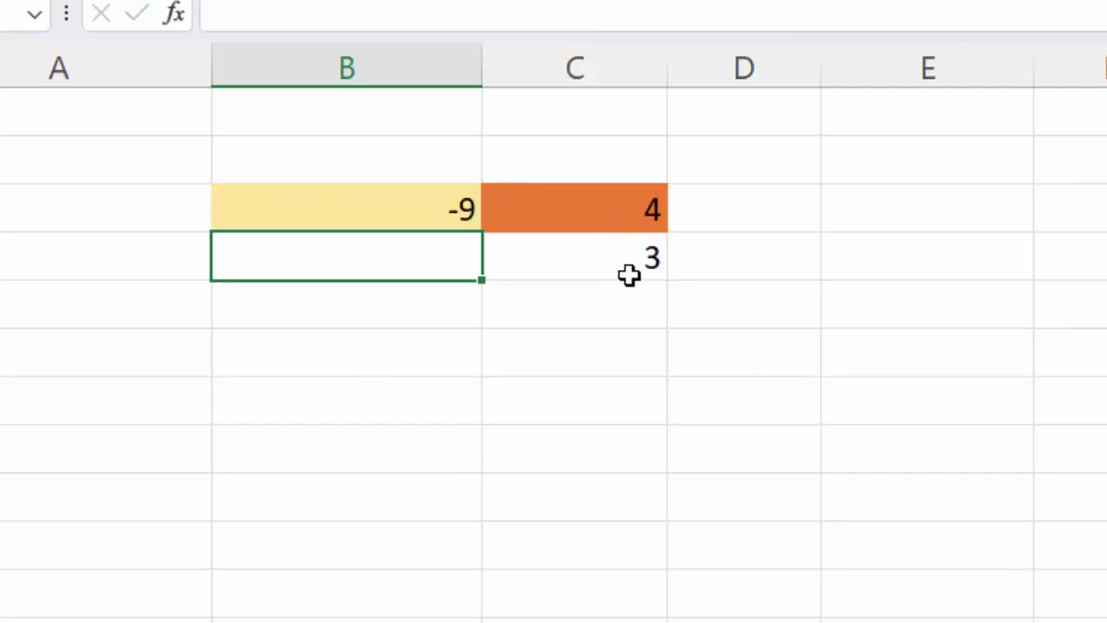
{"action": "left_click", "coordinate": [637, 208]}
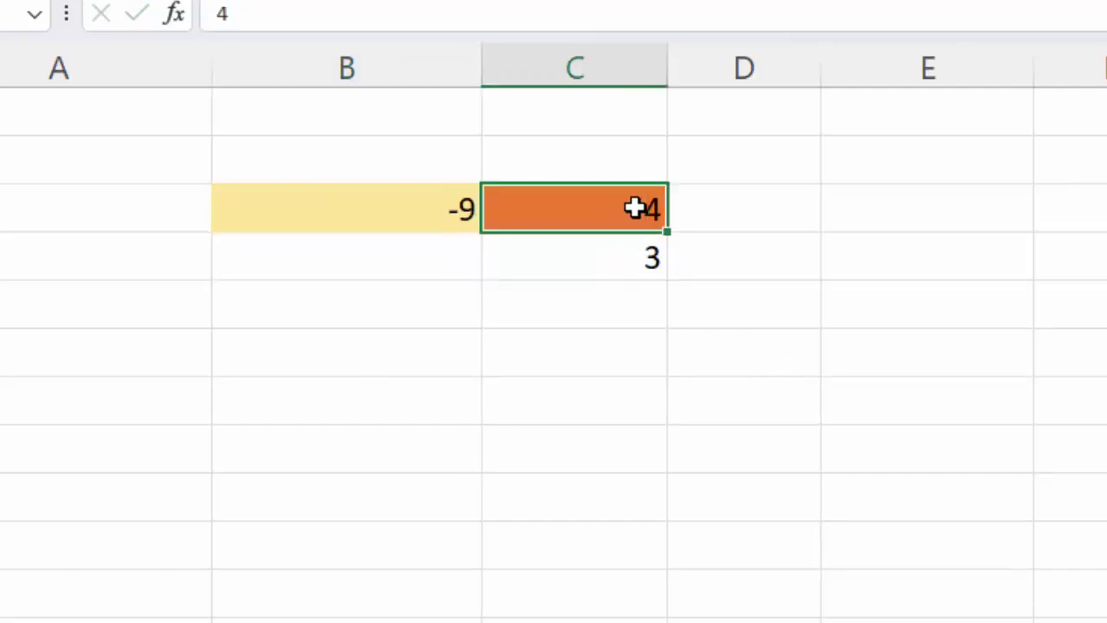
{"action": "left_click", "coordinate": [643, 255]}
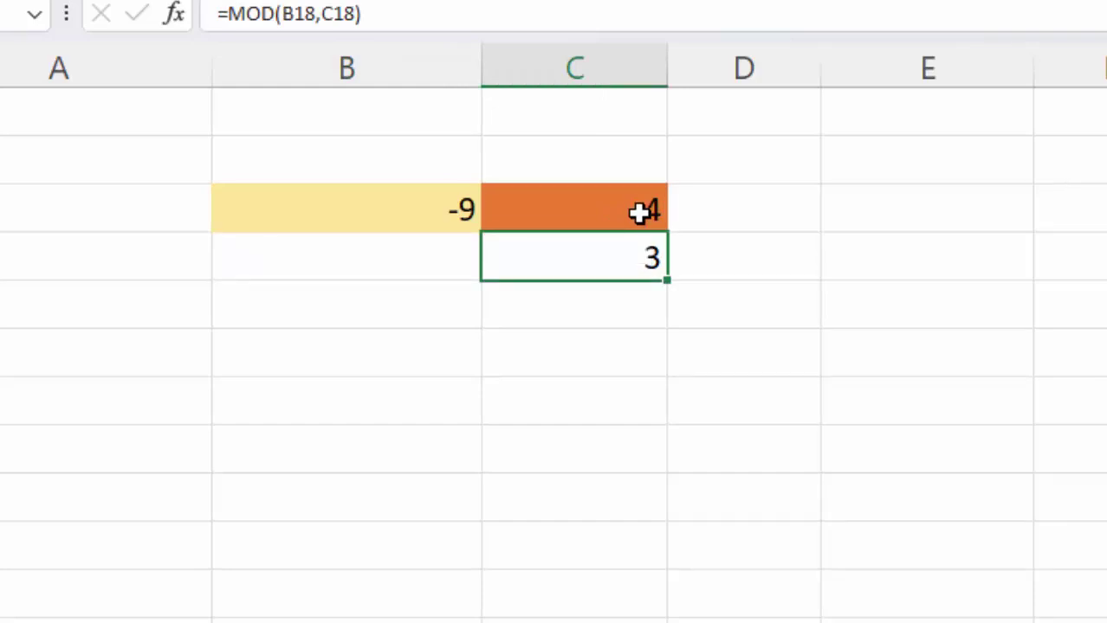
{"action": "left_click", "coordinate": [593, 215]}
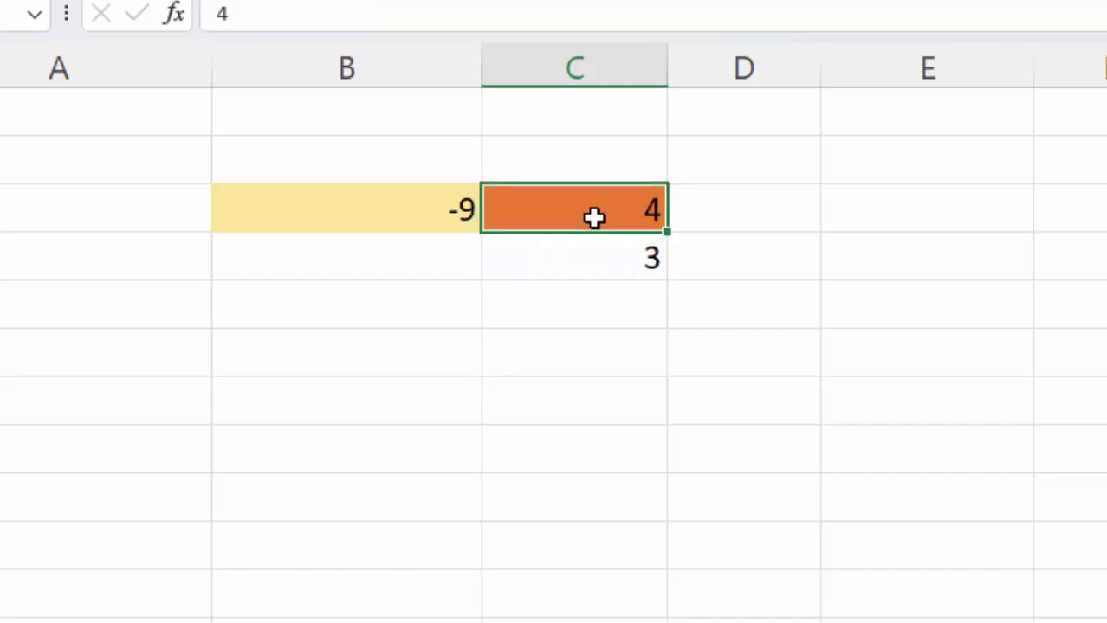
{"action": "double_click", "coordinate": [459, 212]}
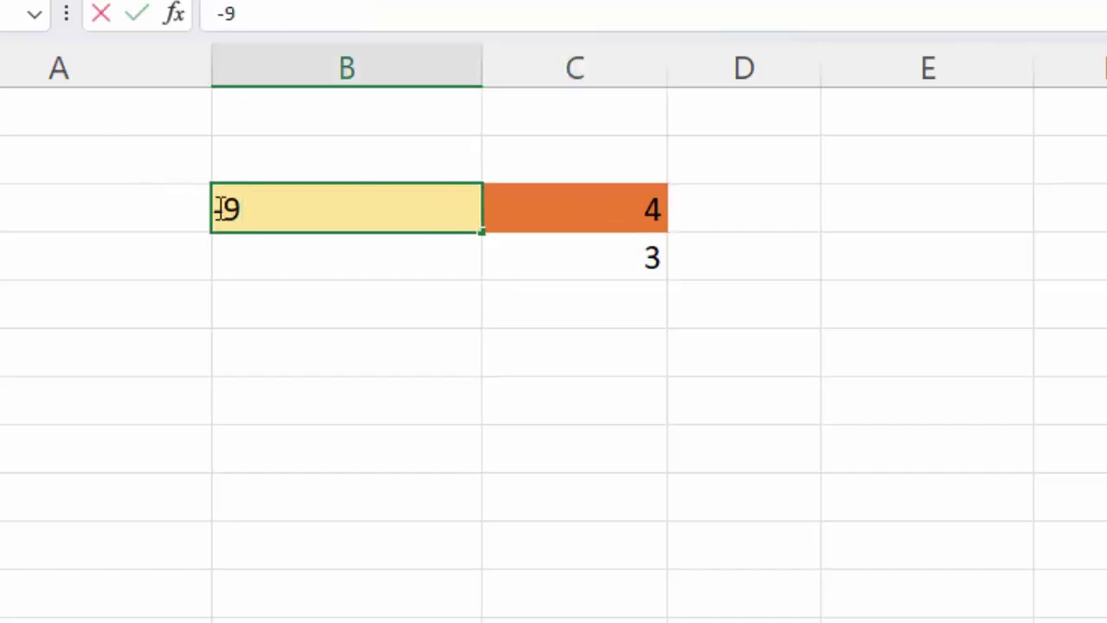
{"action": "key", "text": "Home"}
{"action": "key", "text": "Delete"}
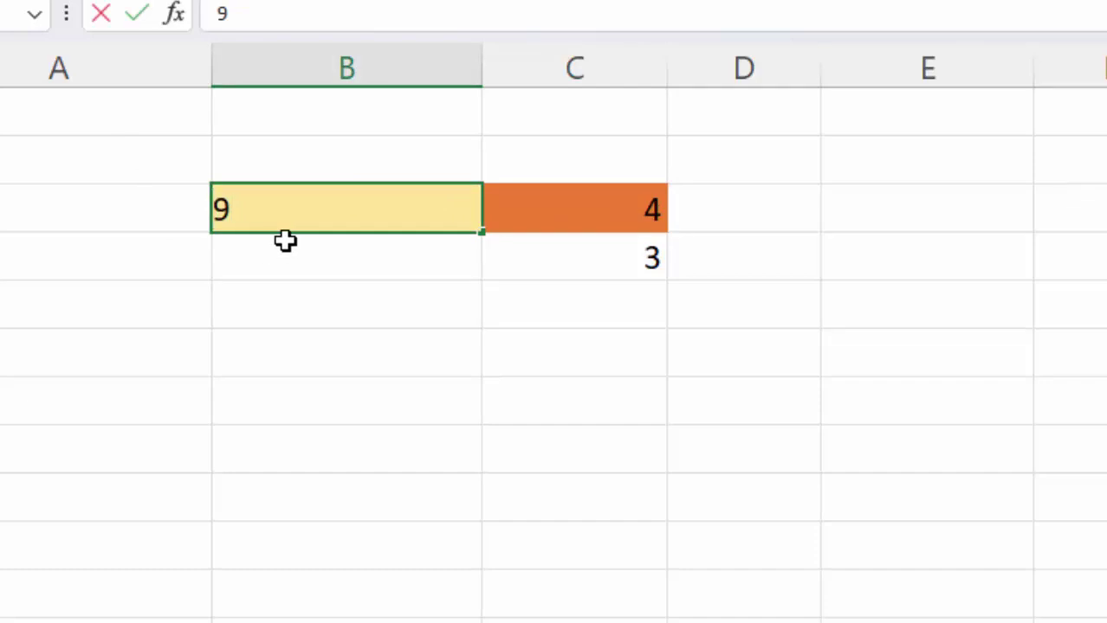
{"action": "key", "text": "Return"}
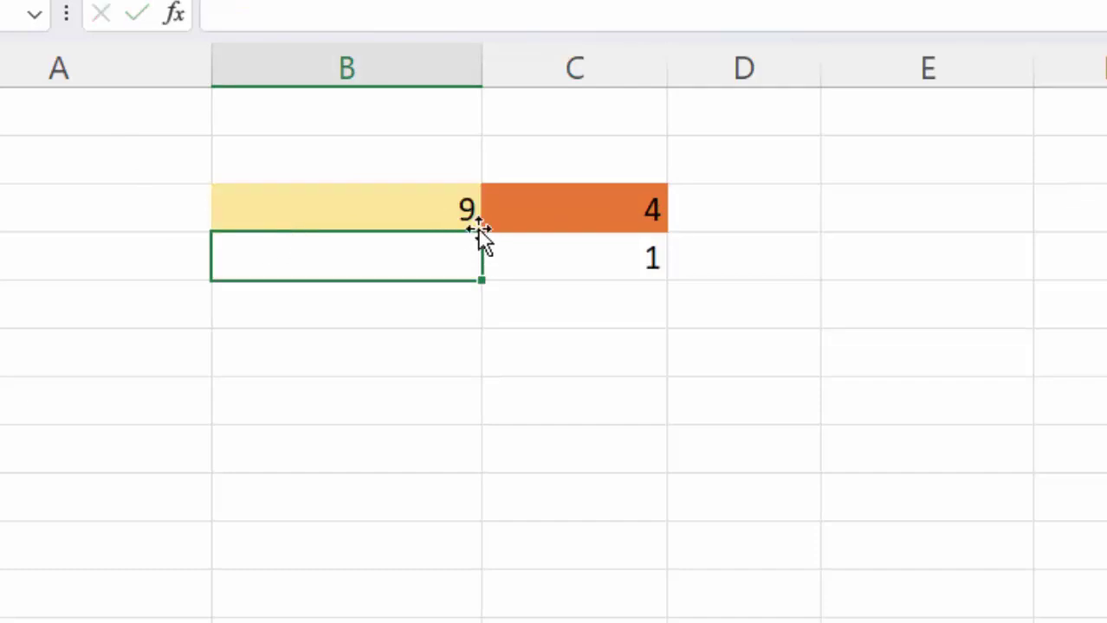
{"action": "double_click", "coordinate": [435, 209]}
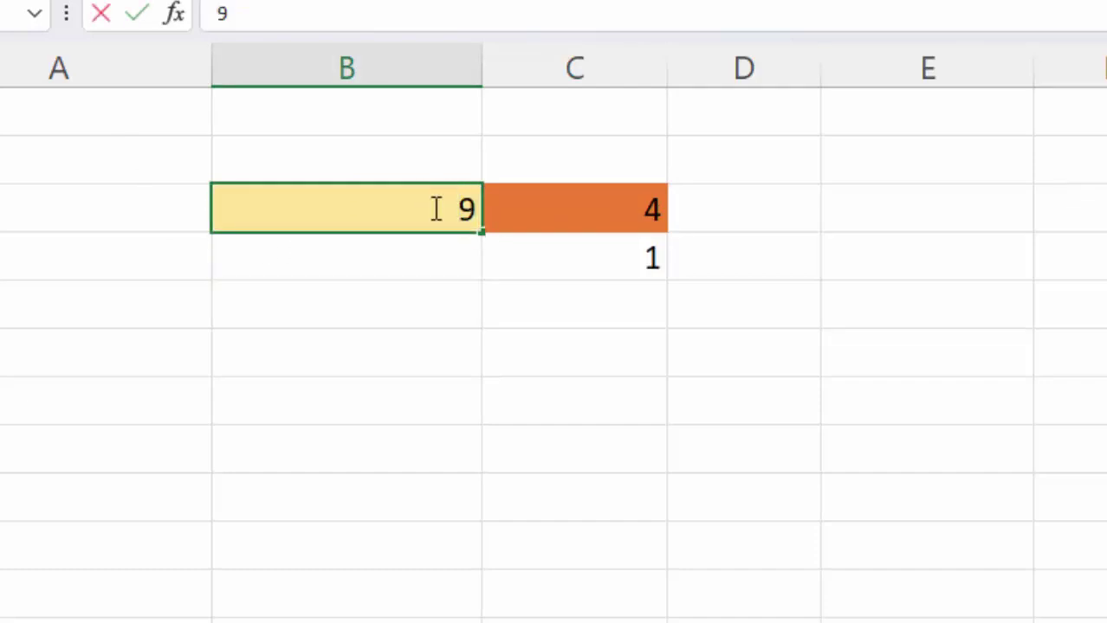
{"action": "type", "text": "-"}
{"action": "key", "text": "Return"}
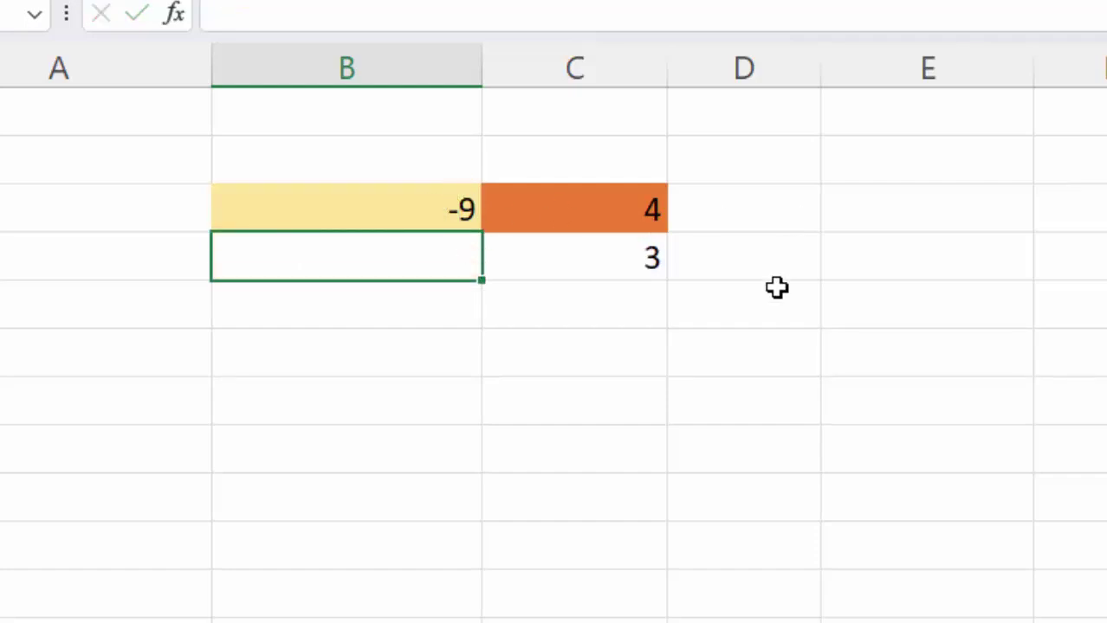
Edit the dividend from -9 to -19
{"action": "double_click", "coordinate": [462, 207]}
{"action": "type", "text": "-9"}
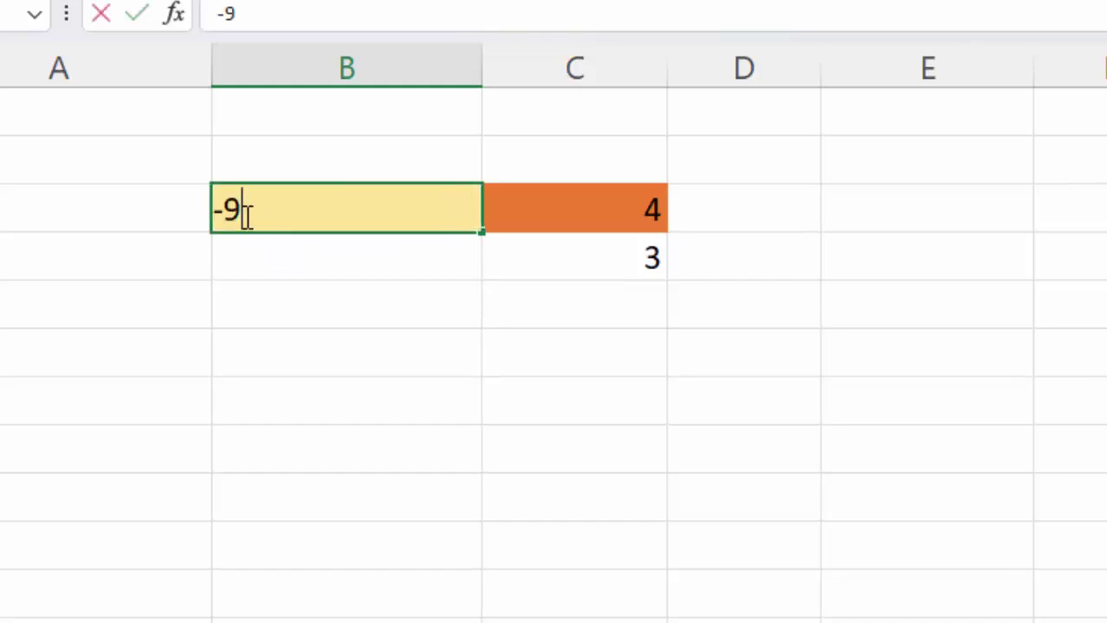
{"action": "left_click", "coordinate": [224, 209]}
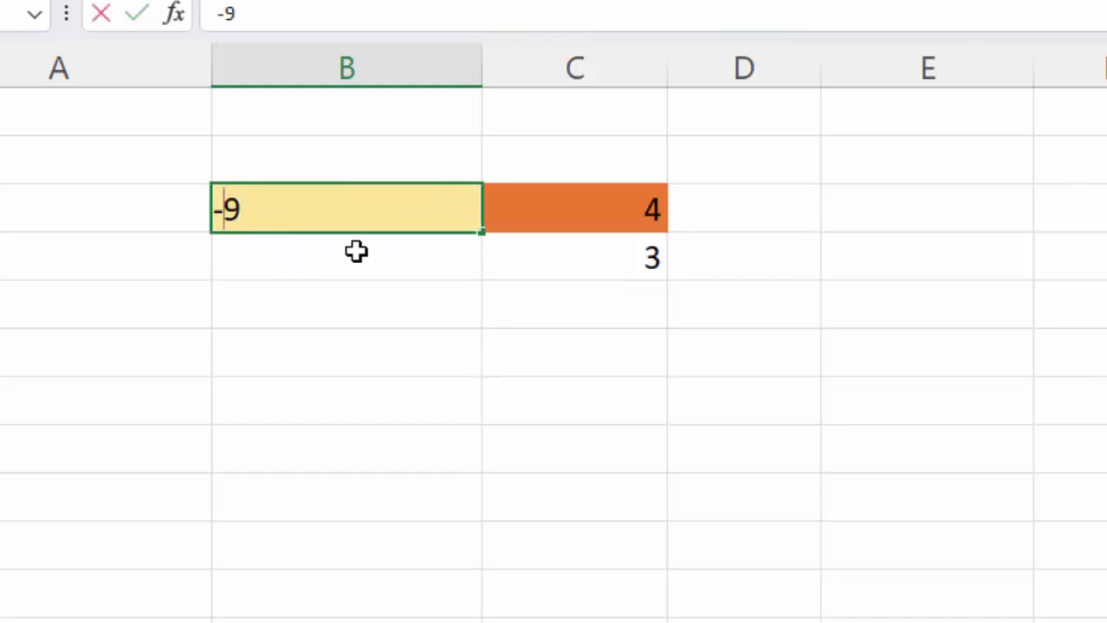
{"action": "type", "text": "1"}
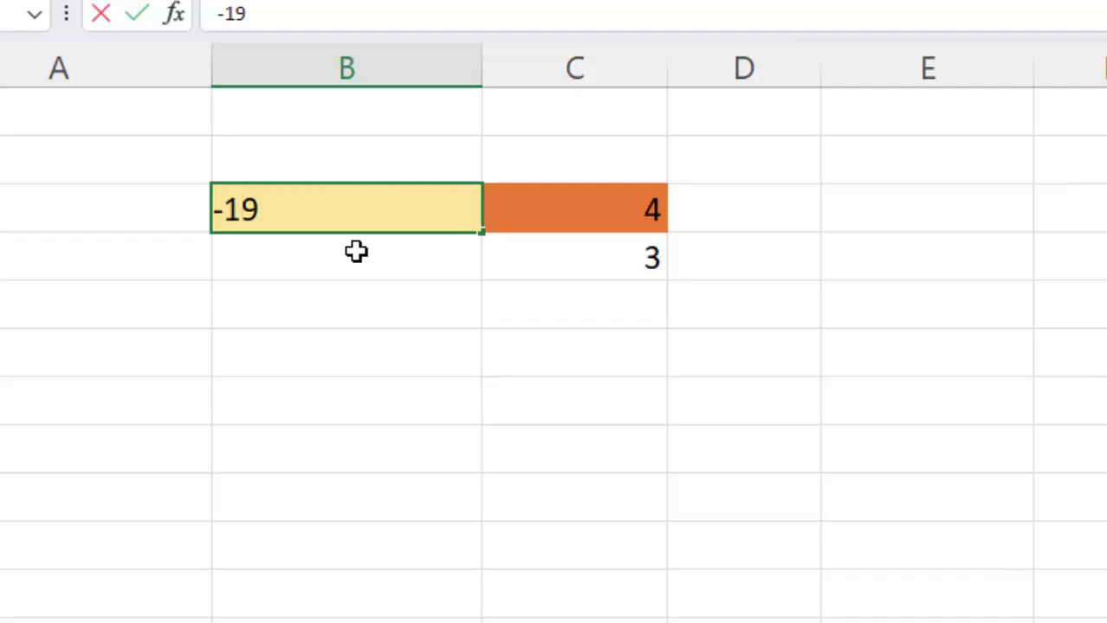
{"action": "key", "text": "Return"}
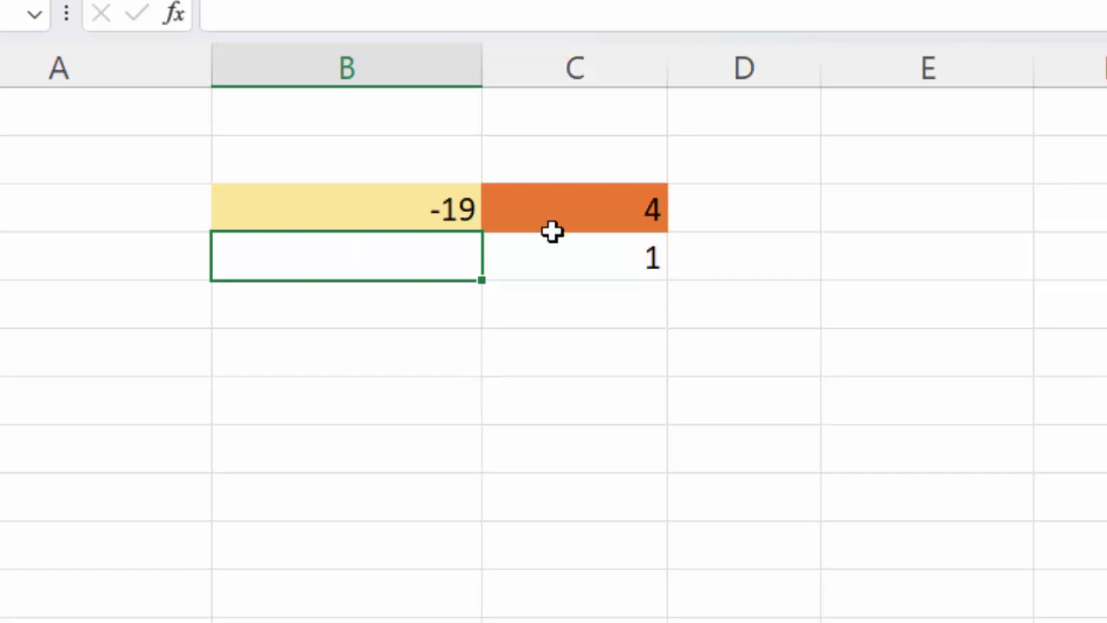
Change the dividend to -21 and check that the MOD formula returns 3
{"action": "double_click", "coordinate": [476, 209]}
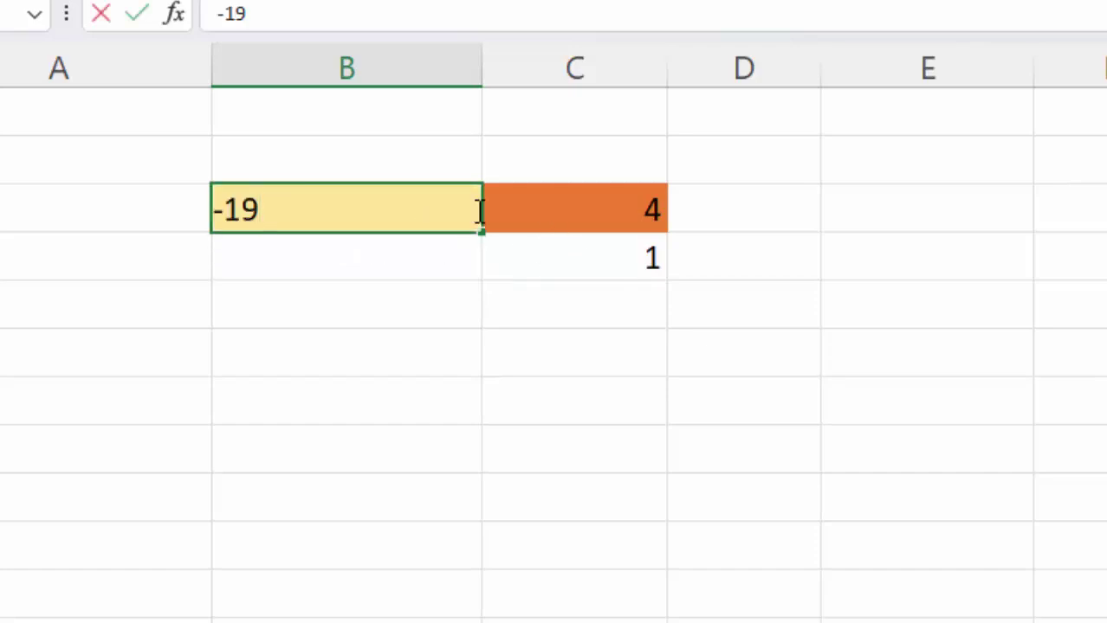
{"action": "key", "text": "BackSpace"}
{"action": "key", "text": "BackSpace"}
{"action": "type", "text": "21"}
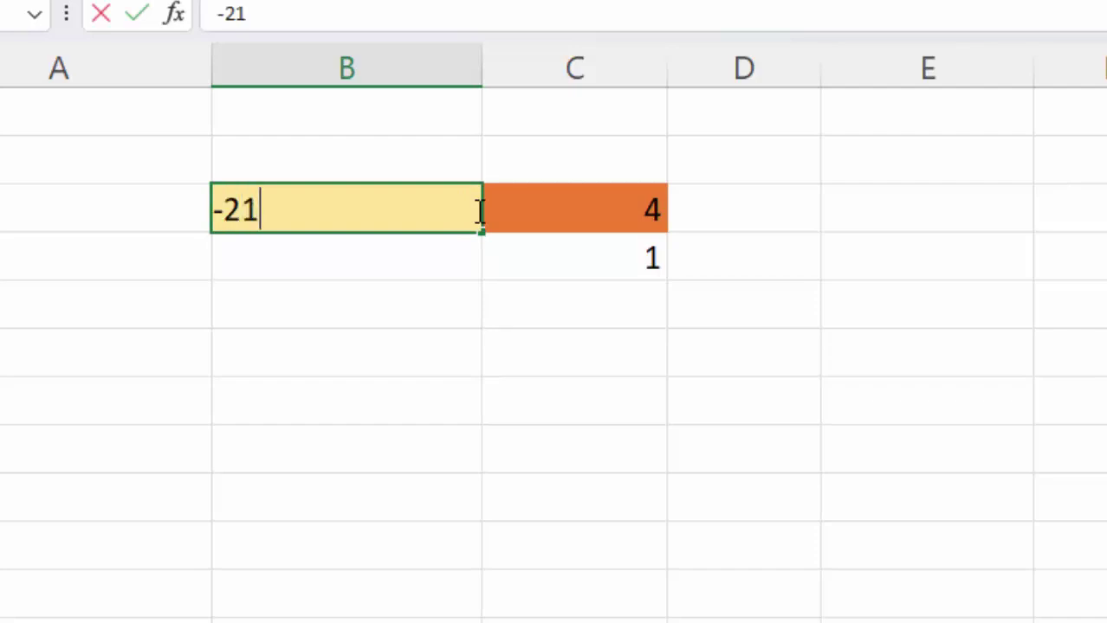
{"action": "key", "text": "Return"}
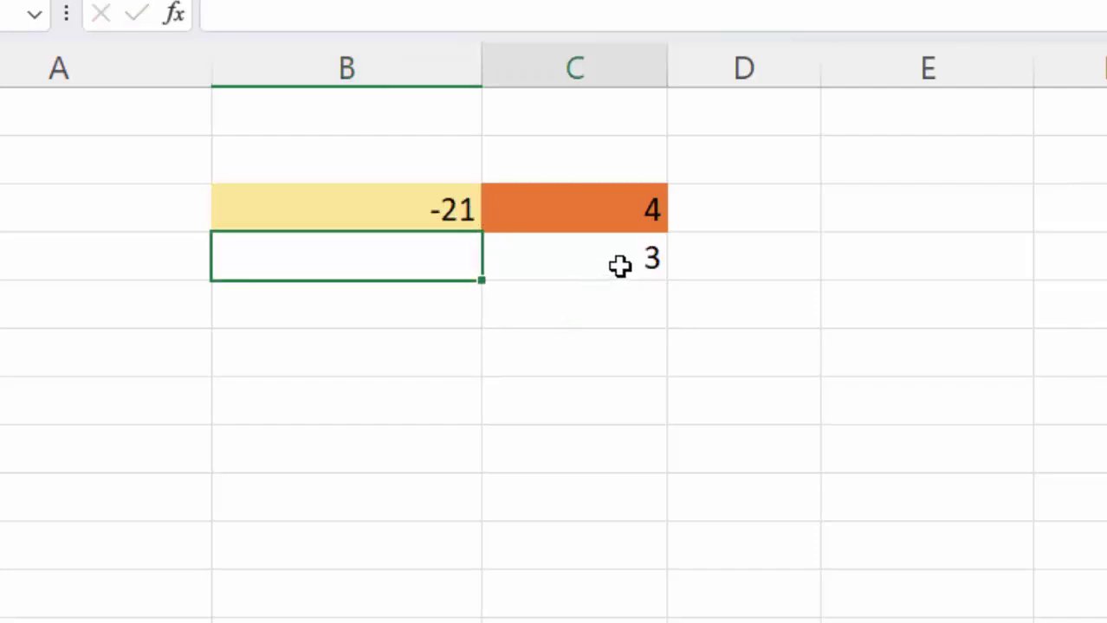
{"action": "left_click", "coordinate": [620, 266]}
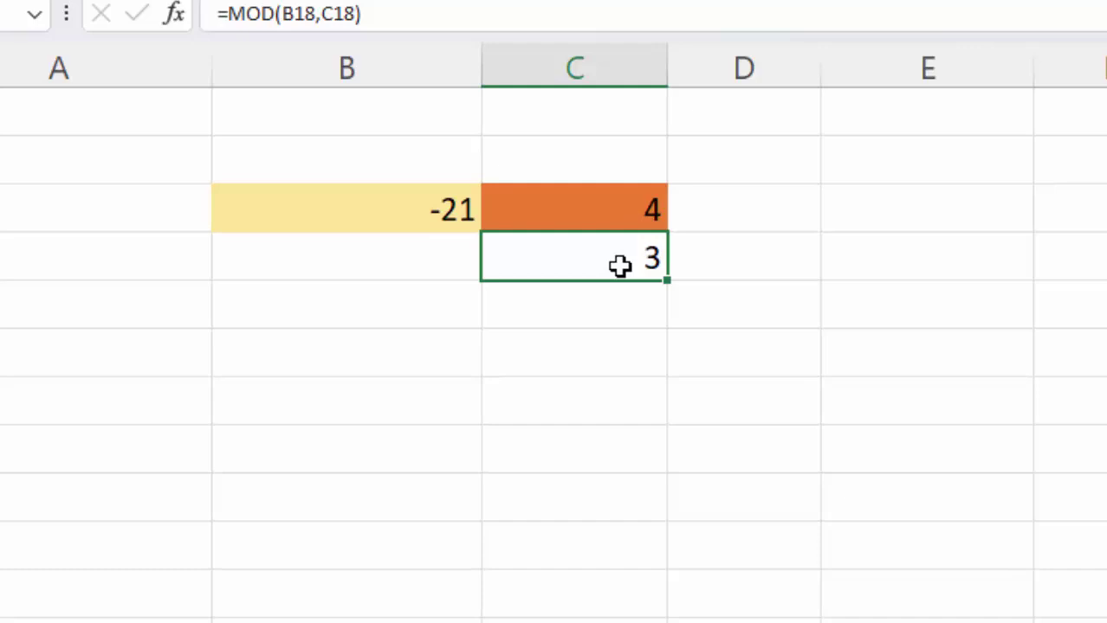
Change the dividend to -22 and view the MOD formula result
{"action": "left_click", "coordinate": [452, 210]}
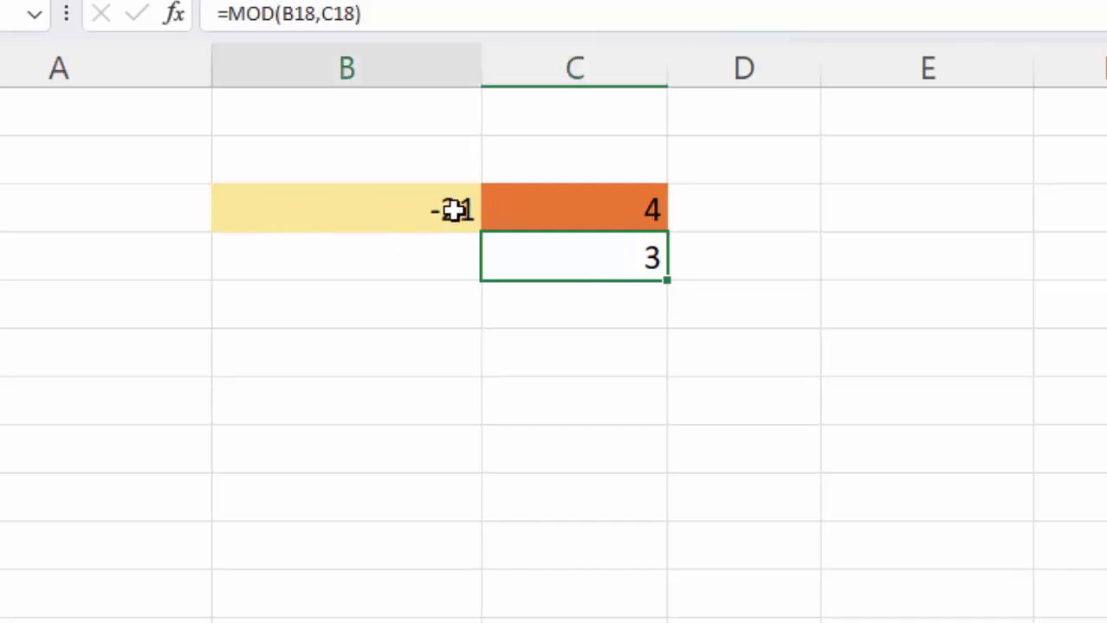
{"action": "double_click", "coordinate": [453, 210]}
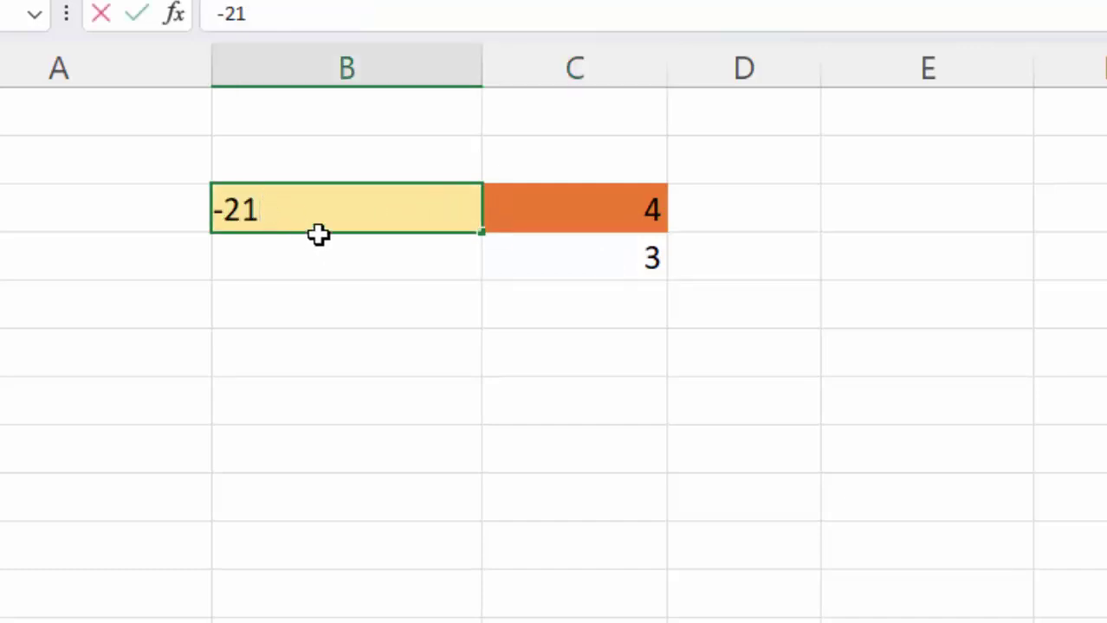
{"action": "key", "text": "BackSpace"}
{"action": "type", "text": "2"}
{"action": "key", "text": "Return"}
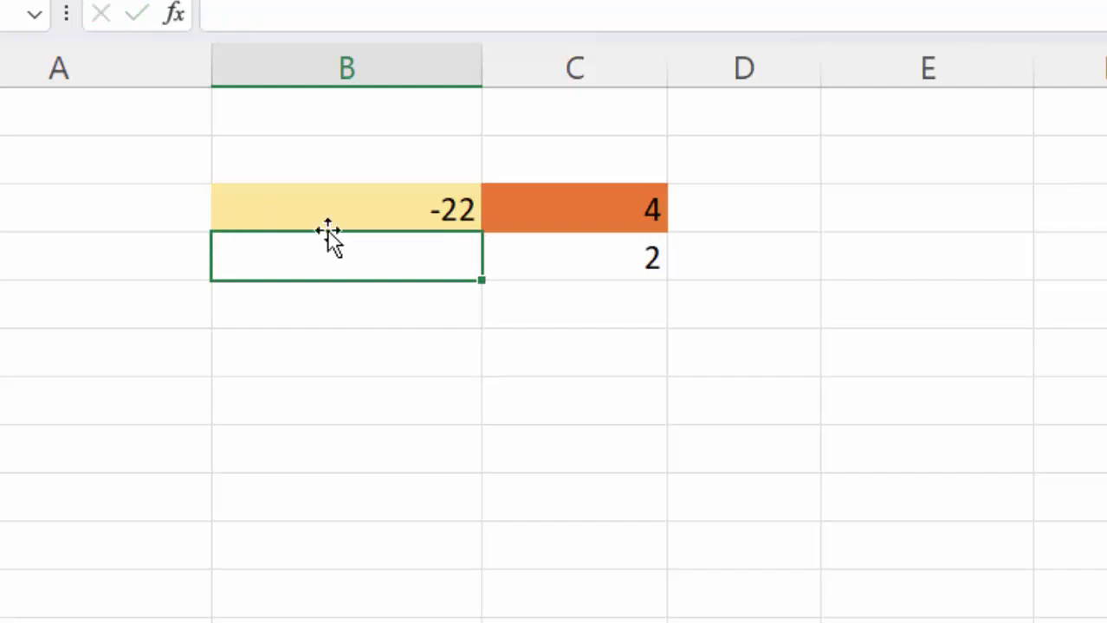
{"action": "left_click", "coordinate": [616, 257]}
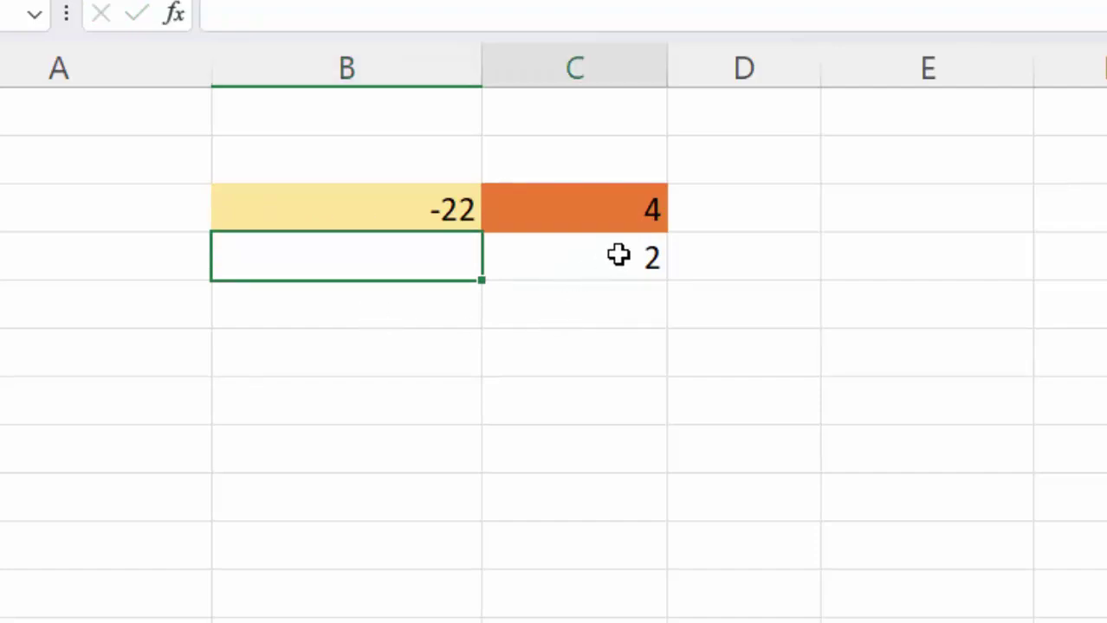
Change the dividend from -22 to -23
{"action": "double_click", "coordinate": [452, 210]}
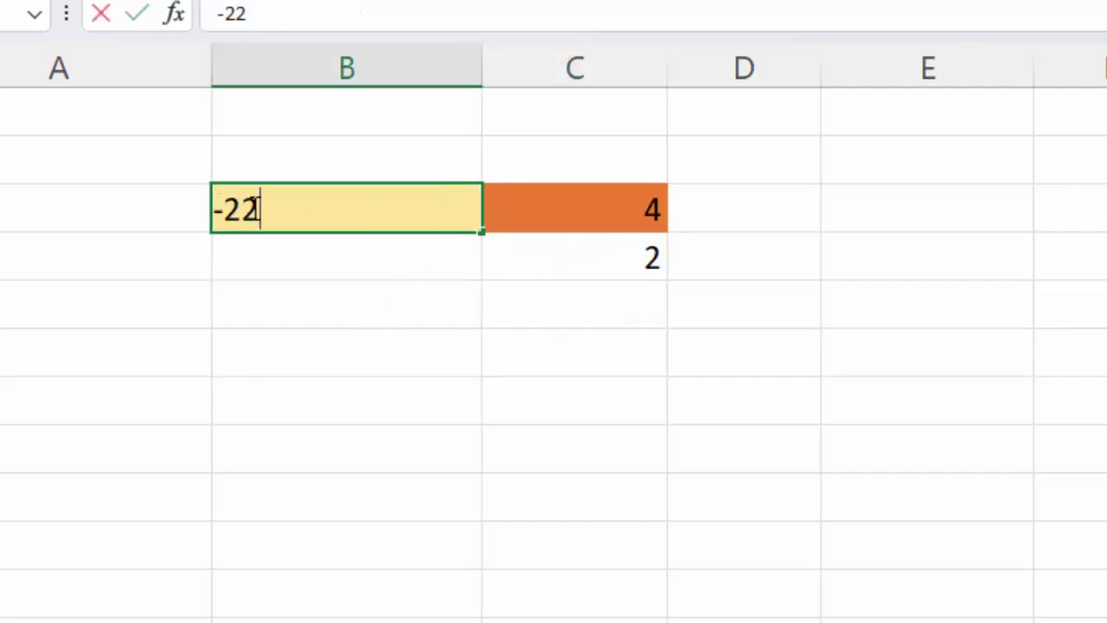
{"action": "key", "text": "BackSpace"}
{"action": "type", "text": "3"}
{"action": "key", "text": "Return"}
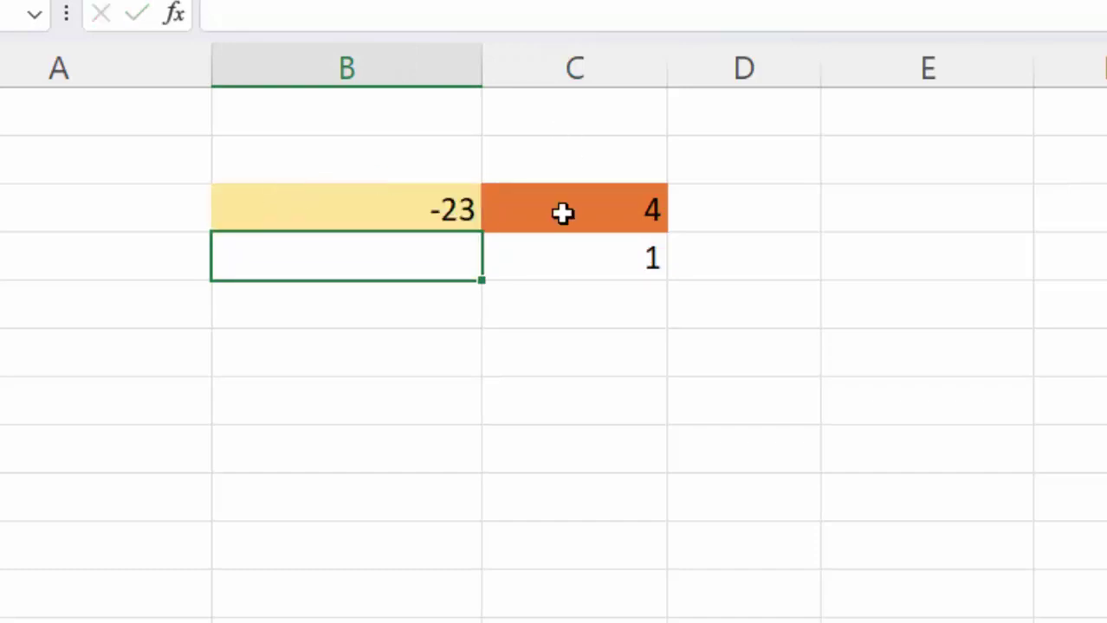
Change the dividend from -23 to -25, giving a remainder of 3
{"action": "left_click", "coordinate": [470, 207]}
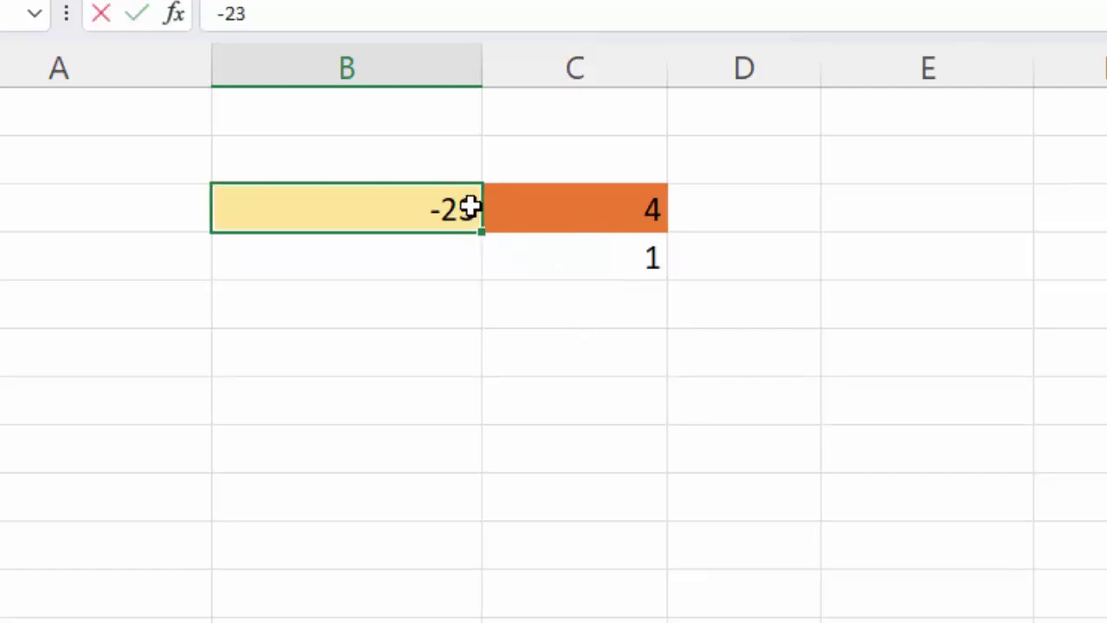
{"action": "key", "text": "F2"}
{"action": "key", "text": "BackSpace"}
{"action": "type", "text": "5"}
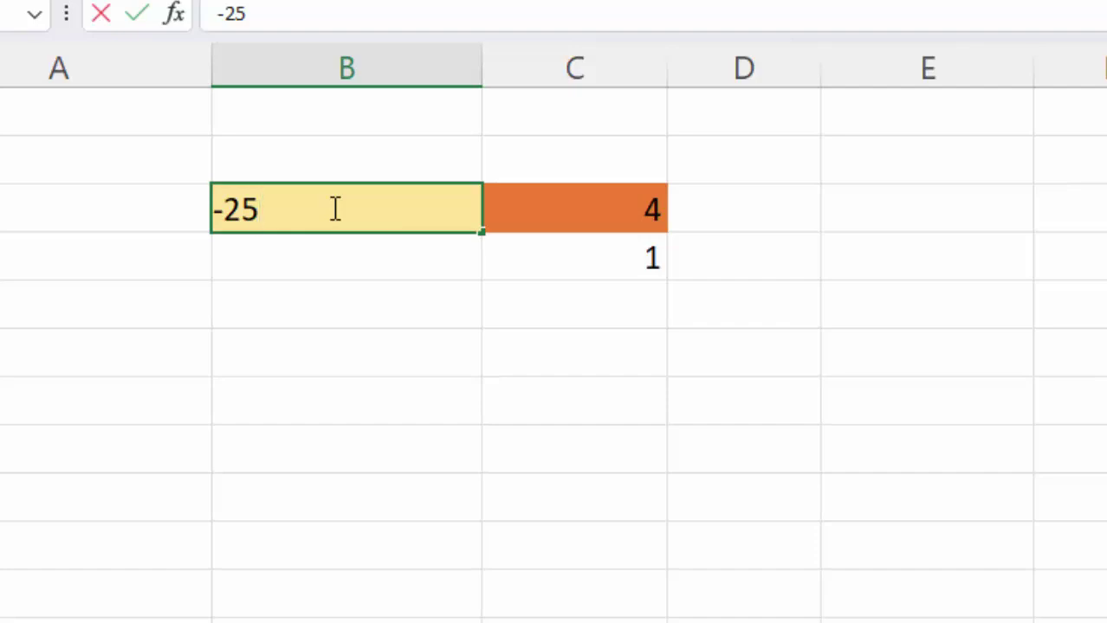
{"action": "key", "text": "Return"}
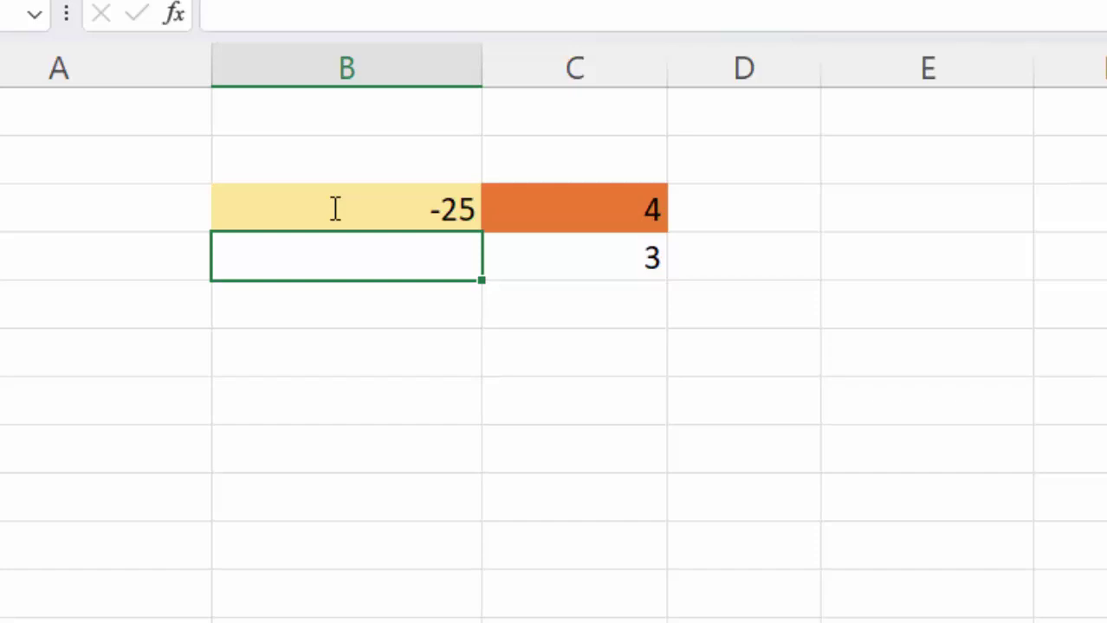
Change the dividend from -25 to -26
{"action": "double_click", "coordinate": [470, 210]}
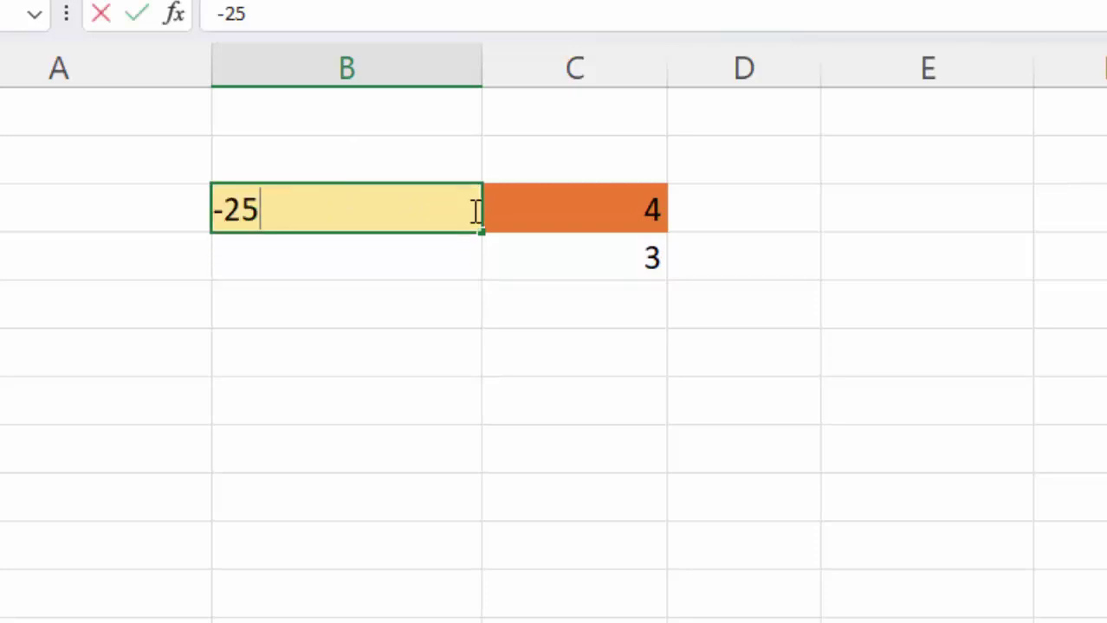
{"action": "key", "text": "BackSpace"}
{"action": "type", "text": "6"}
{"action": "key", "text": "Return"}
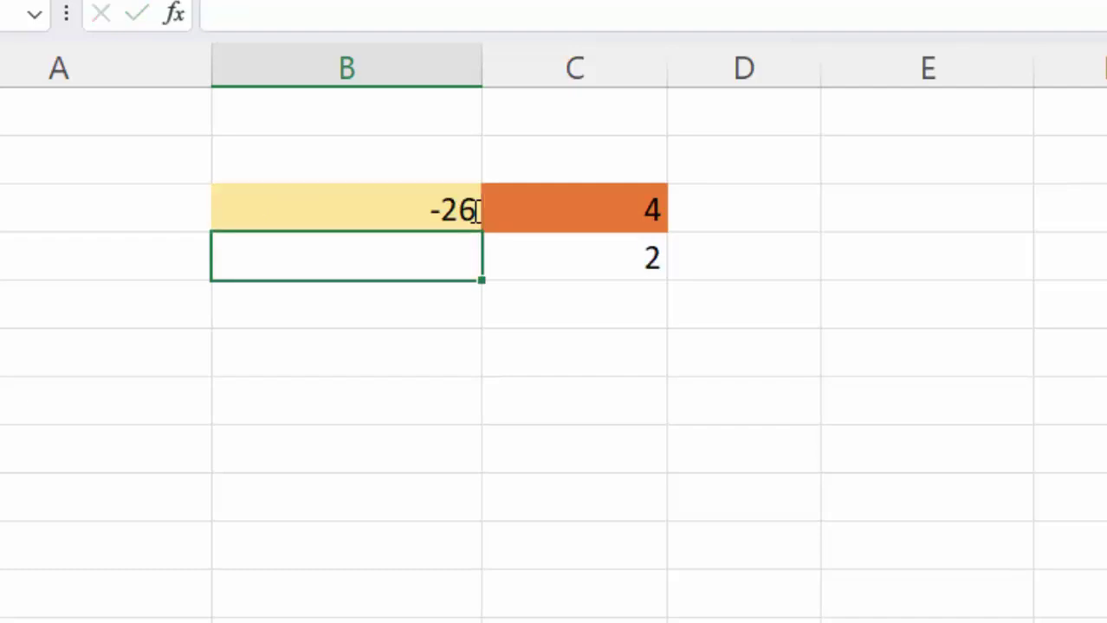
Change the dividend to -27, so the MOD result is 1
{"action": "double_click", "coordinate": [472, 210]}
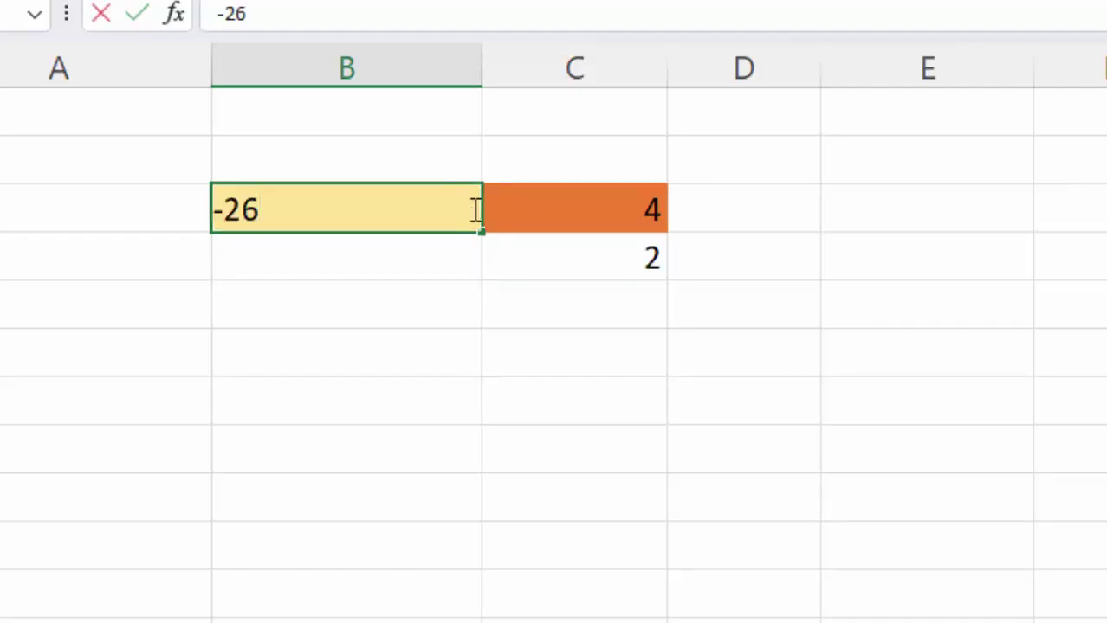
{"action": "key", "text": "BackSpace"}
{"action": "type", "text": "7"}
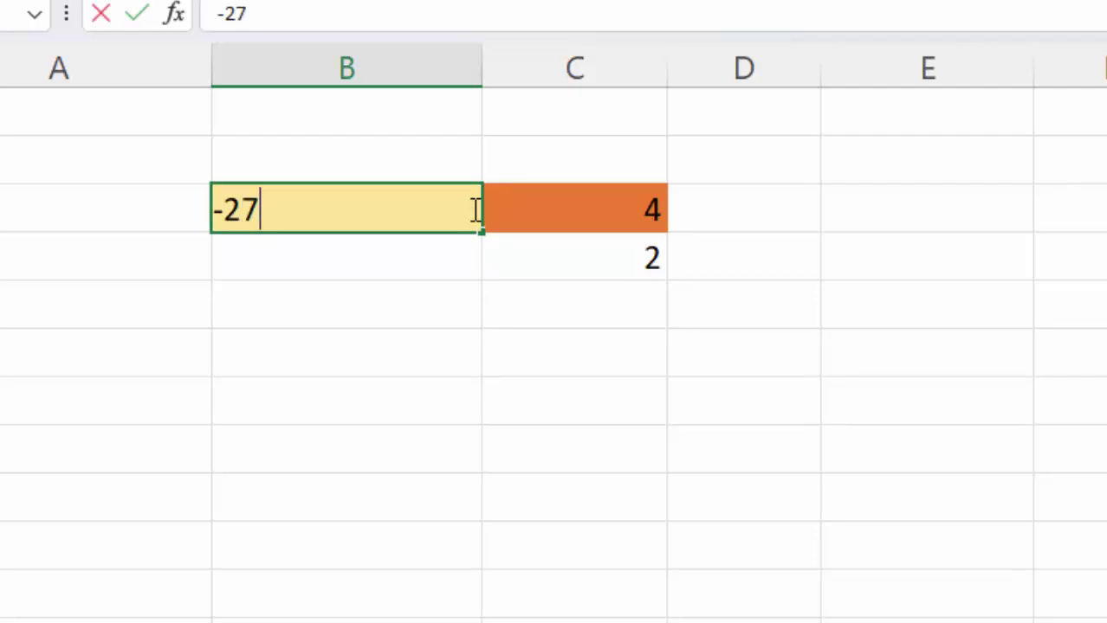
{"action": "key", "text": "Return"}
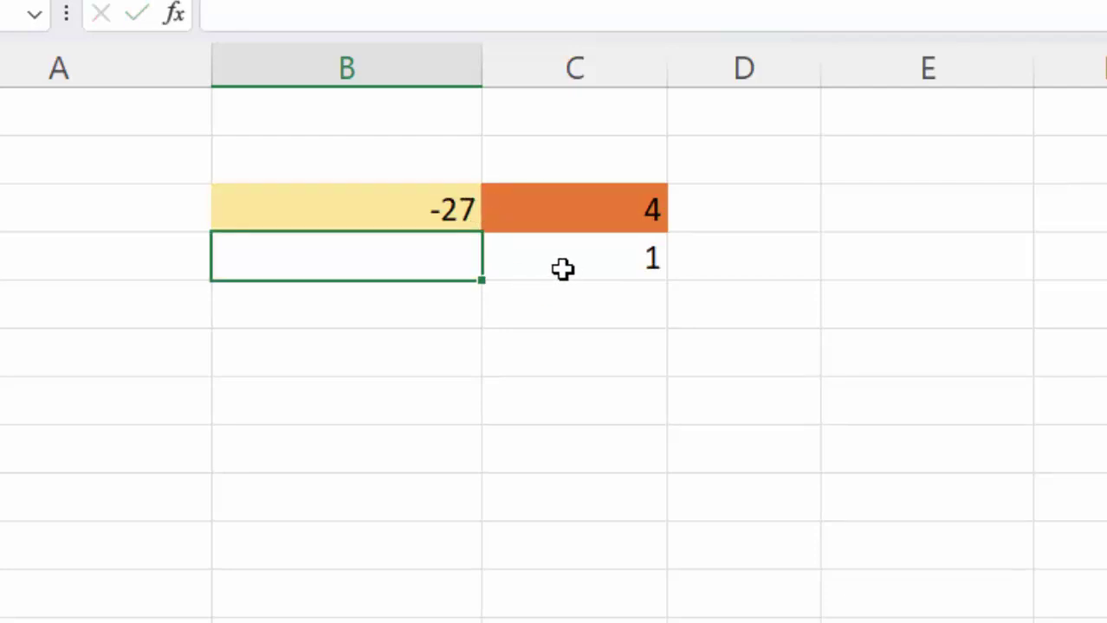
Change the dividend to -29, so the MOD result is 3
{"action": "double_click", "coordinate": [474, 209]}
{"action": "key", "text": "BackSpace"}
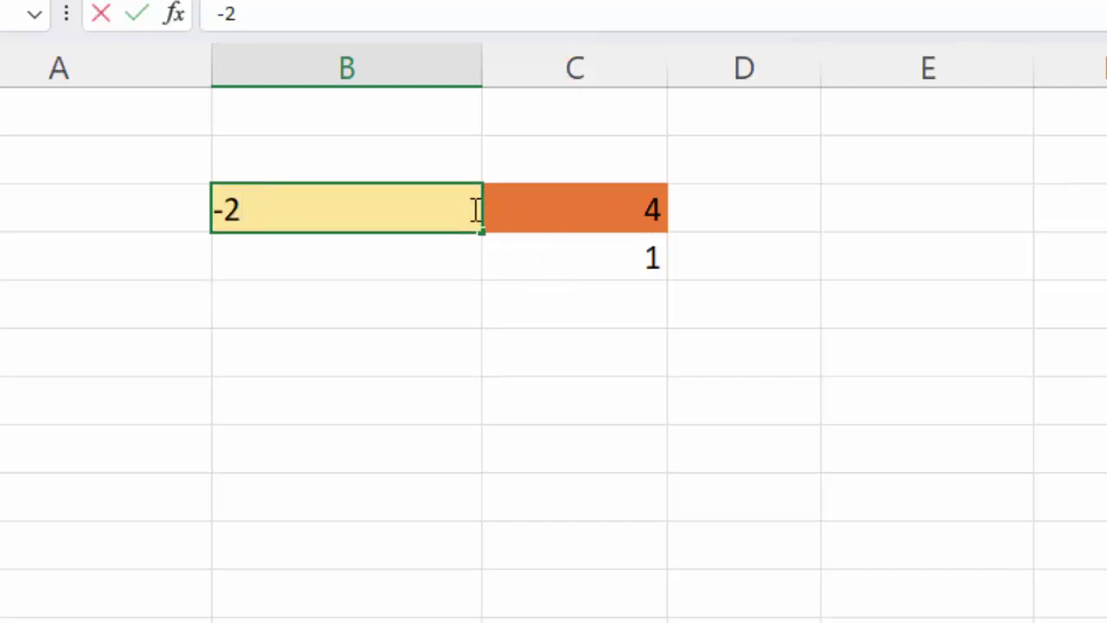
{"action": "type", "text": "9"}
{"action": "key", "text": "Return"}
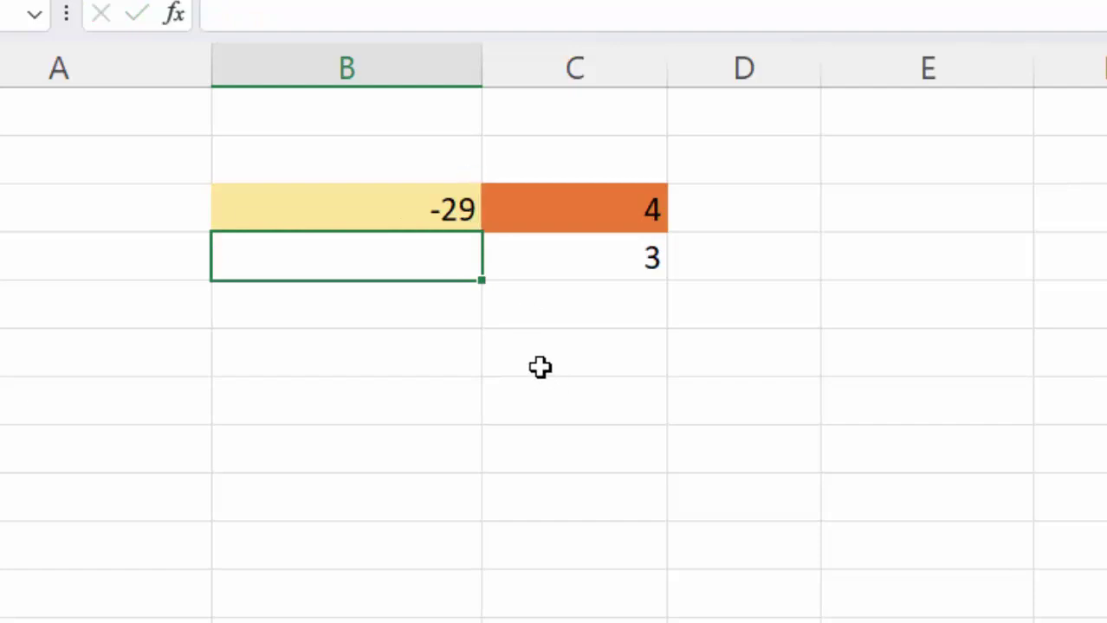